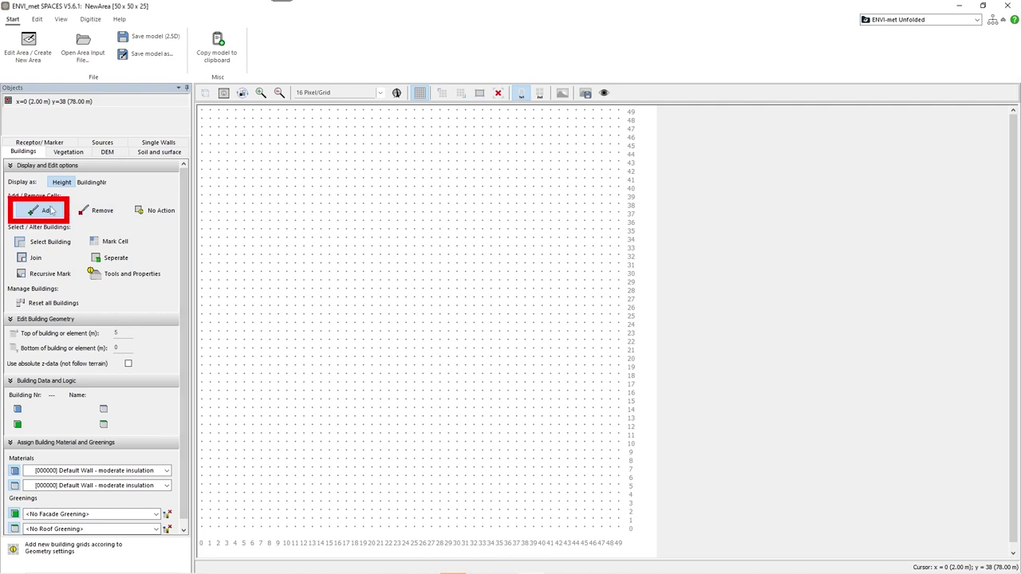
# Paint a 5 m building block at x 18–24, y 32–36, redoing its top row wider
pyautogui.moveTo(353, 221)
pyautogui.mouseDown()
pyautogui.moveTo(355, 261)
pyautogui.moveTo(381, 261)
pyautogui.moveTo(390, 223)
pyautogui.moveTo(362, 224)
pyautogui.moveTo(366, 246)
pyautogui.moveTo(381, 229)
pyautogui.moveTo(372, 244)
pyautogui.mouseUp()
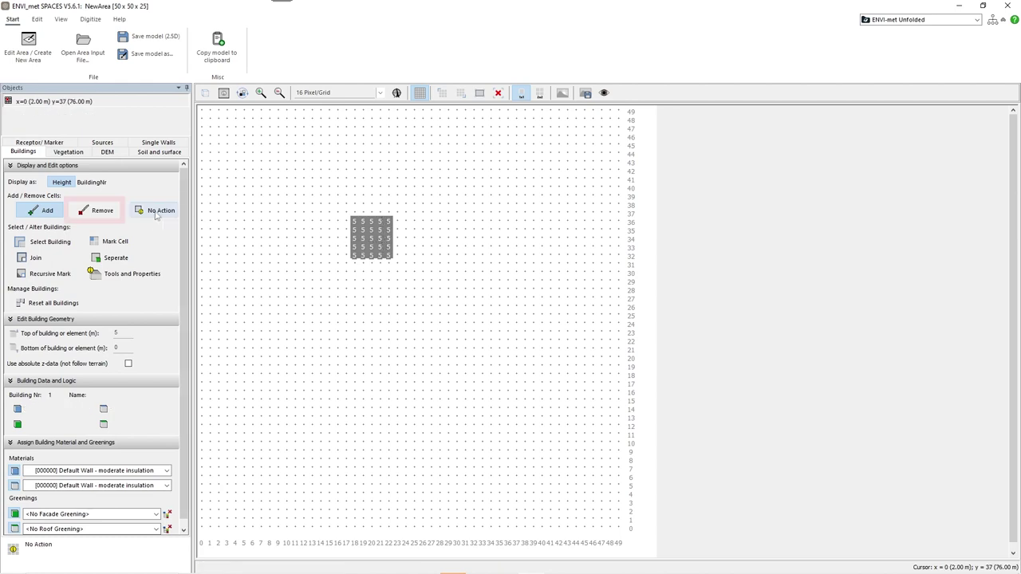
pyautogui.click(104, 211)
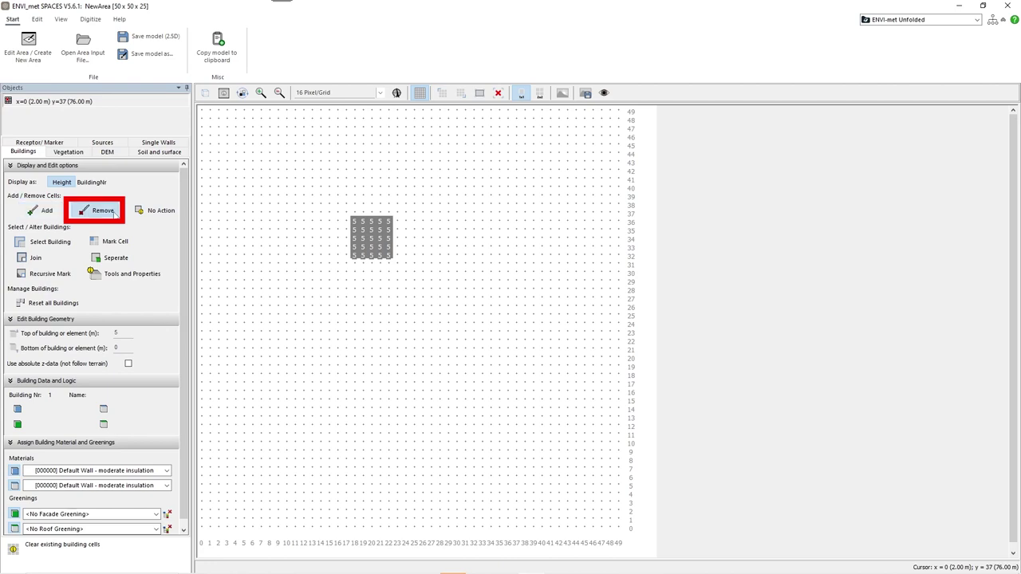
pyautogui.moveTo(355, 223); pyautogui.dragTo(389, 222)
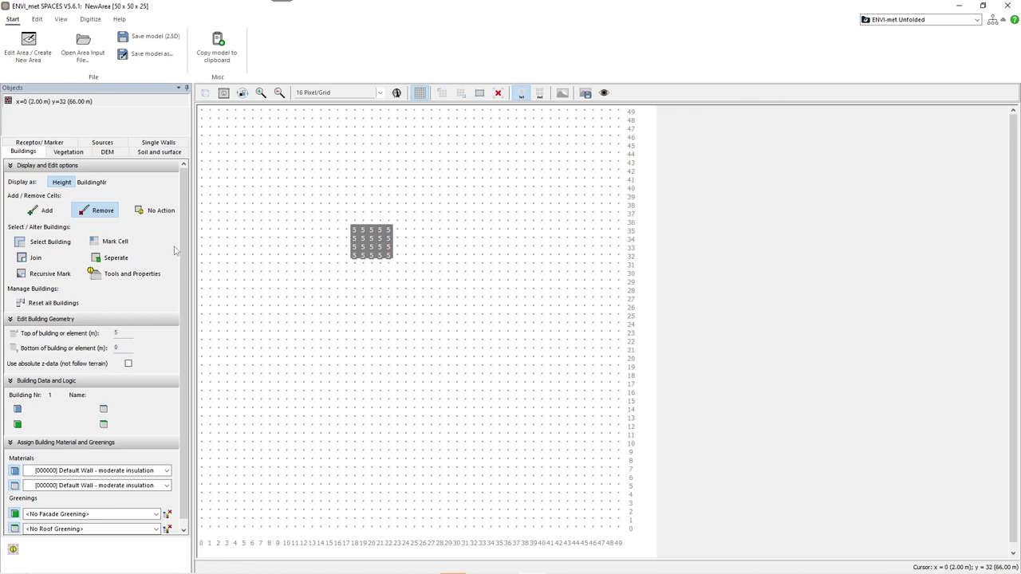
pyautogui.click(41, 211)
pyautogui.moveTo(358, 223)
pyautogui.mouseDown()
pyautogui.moveTo(391, 223)
pyautogui.moveTo(392, 255)
pyautogui.moveTo(401, 255)
pyautogui.moveTo(406, 227)
pyautogui.mouseUp()
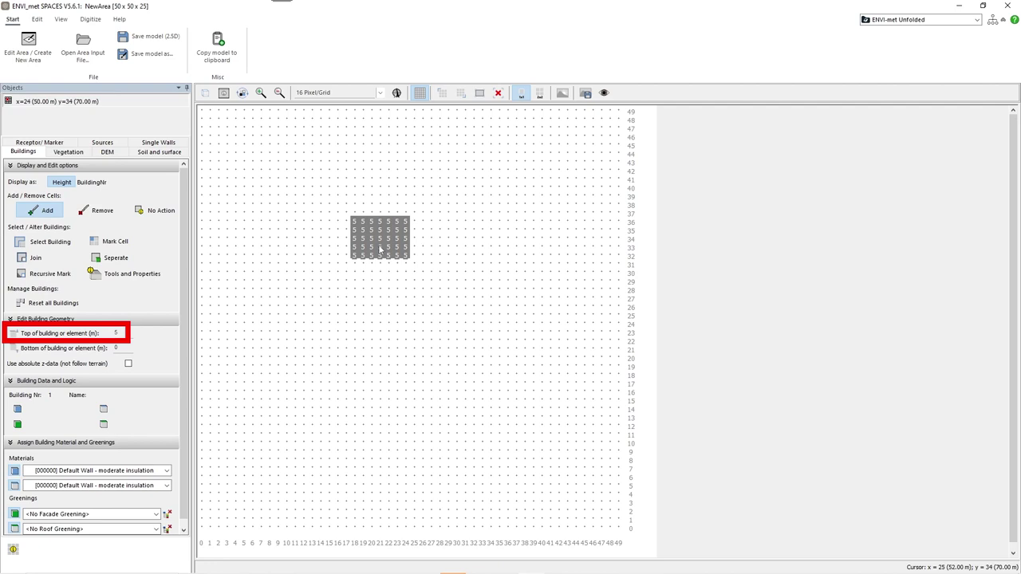
# Set the building bottom to 3 m and repaint the block's middle cells as a tunnel
pyautogui.doubleClick(128, 334)
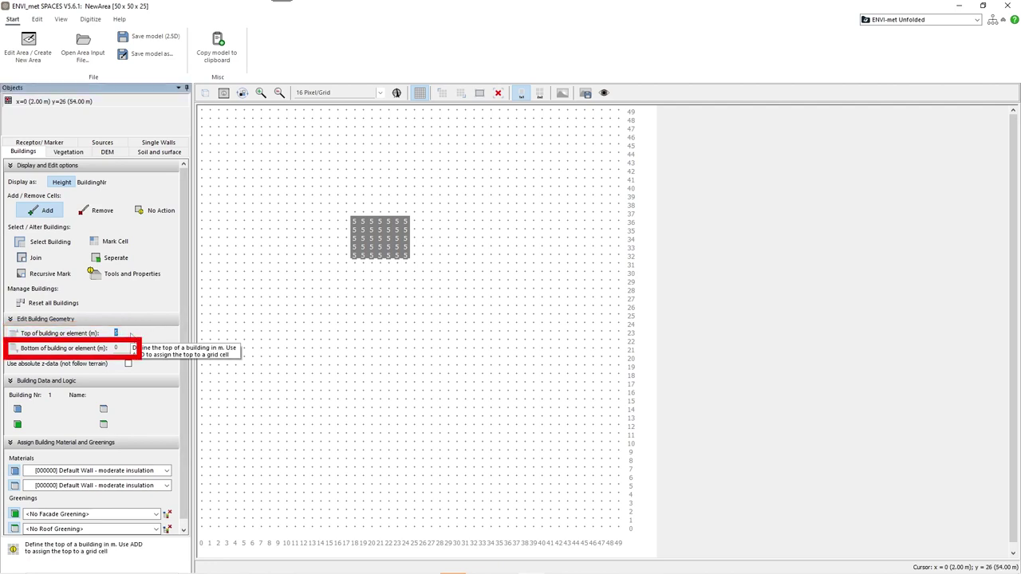
pyautogui.doubleClick(132, 348)
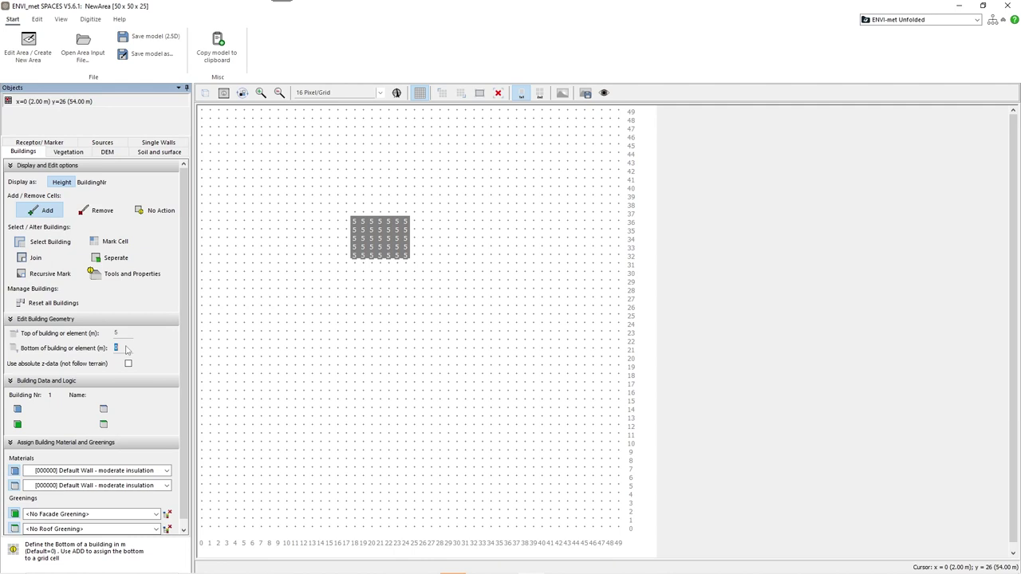
pyautogui.write('3')
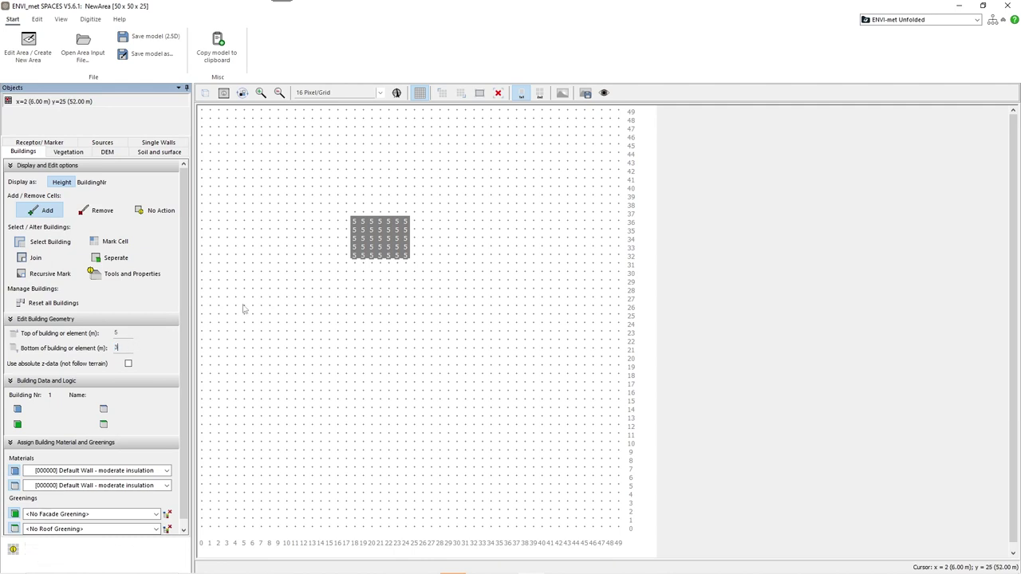
pyautogui.moveTo(371, 224)
pyautogui.mouseDown()
pyautogui.moveTo(388, 232)
pyautogui.moveTo(389, 258)
pyautogui.moveTo(380, 239)
pyautogui.mouseUp()
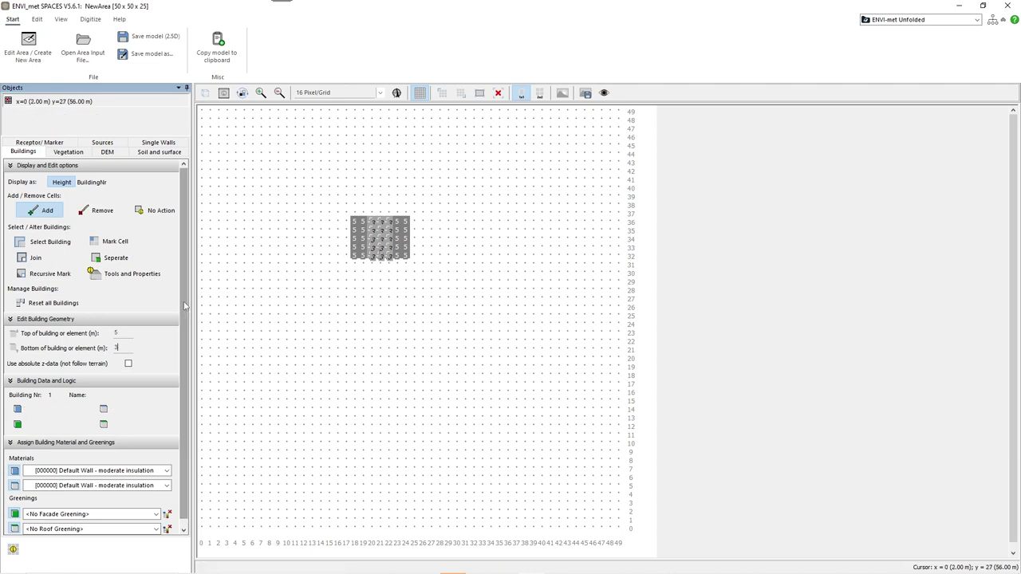
# Reset the building bottom height to 0 and view building 1's options
pyautogui.scroll(-1, 188, 329)
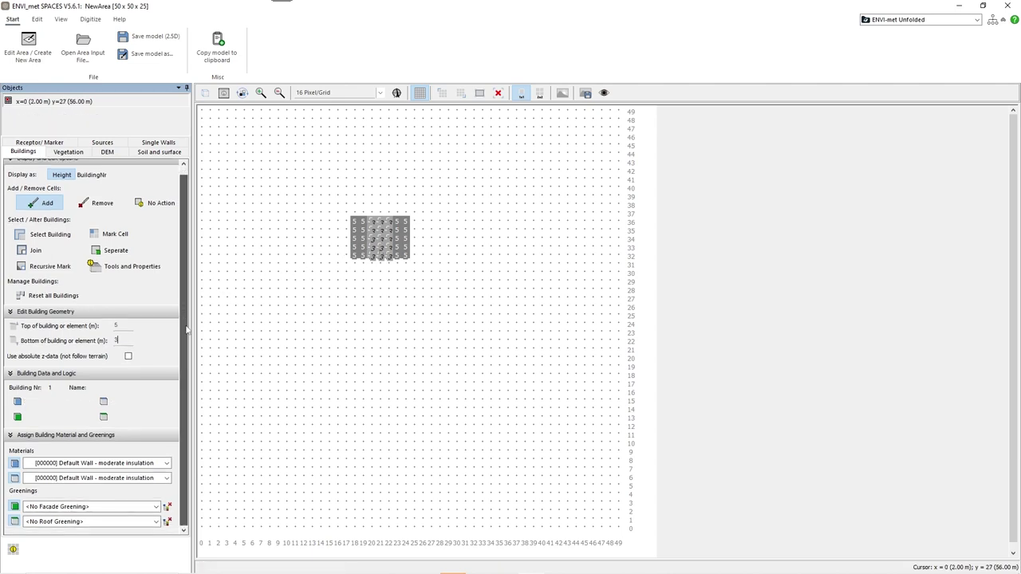
pyautogui.click(125, 340)
pyautogui.write('0')
pyautogui.press('BackSpace')
pyautogui.press('BackSpace')
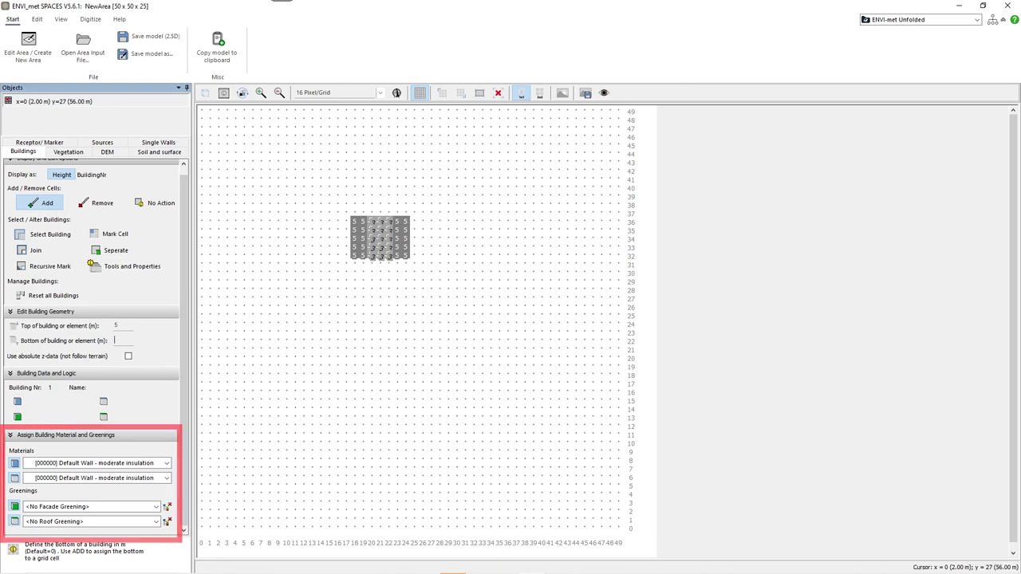
pyautogui.write('0')
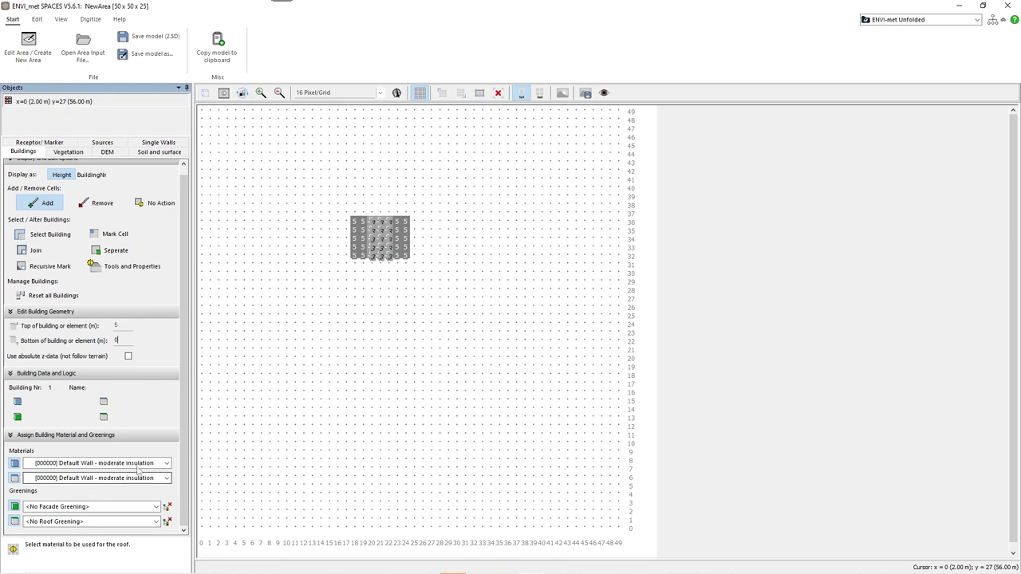
pyautogui.rightClick(364, 248)
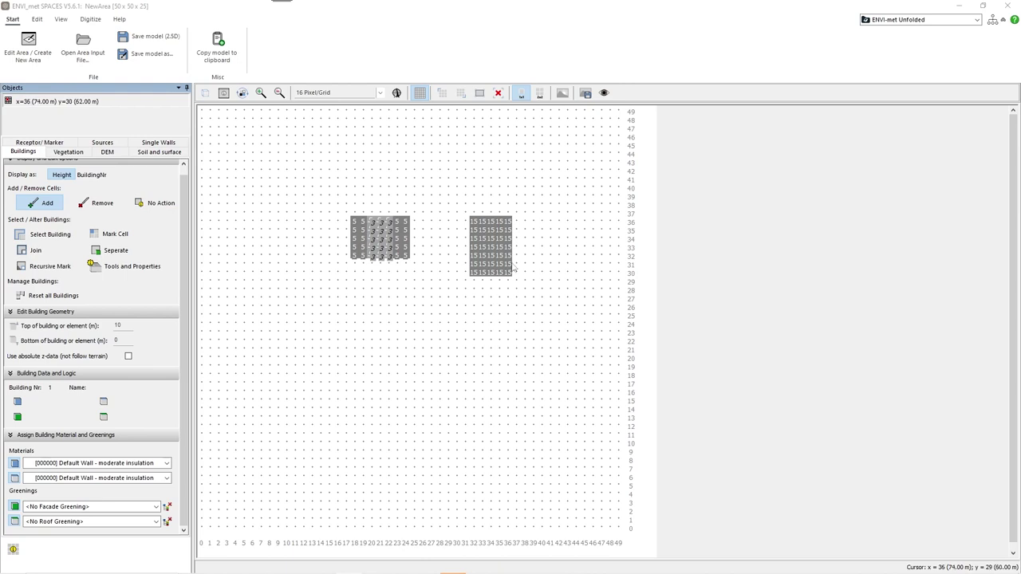
# Paint a third 10 m building at x 40–46, y 29–40 with the 2x2 pen, filling its corners
pyautogui.click(540, 96)
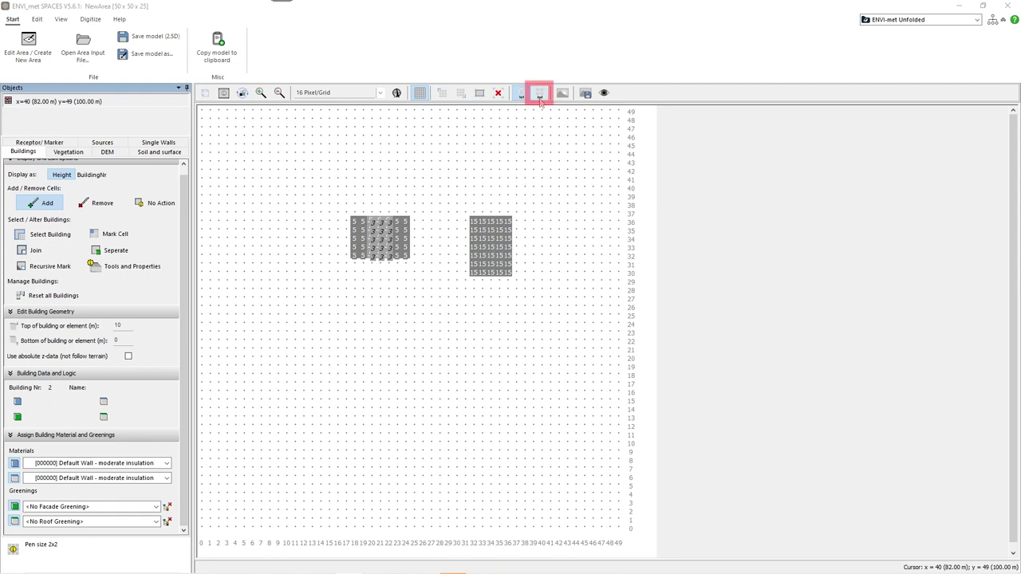
pyautogui.moveTo(552, 196)
pyautogui.mouseDown()
pyautogui.moveTo(550, 232)
pyautogui.moveTo(566, 257)
pyautogui.moveTo(573, 220)
pyautogui.moveTo(558, 188)
pyautogui.moveTo(545, 195)
pyautogui.moveTo(542, 267)
pyautogui.moveTo(568, 281)
pyautogui.moveTo(585, 275)
pyautogui.moveTo(588, 195)
pyautogui.moveTo(546, 283)
pyautogui.mouseUp()
pyautogui.click(102, 203)
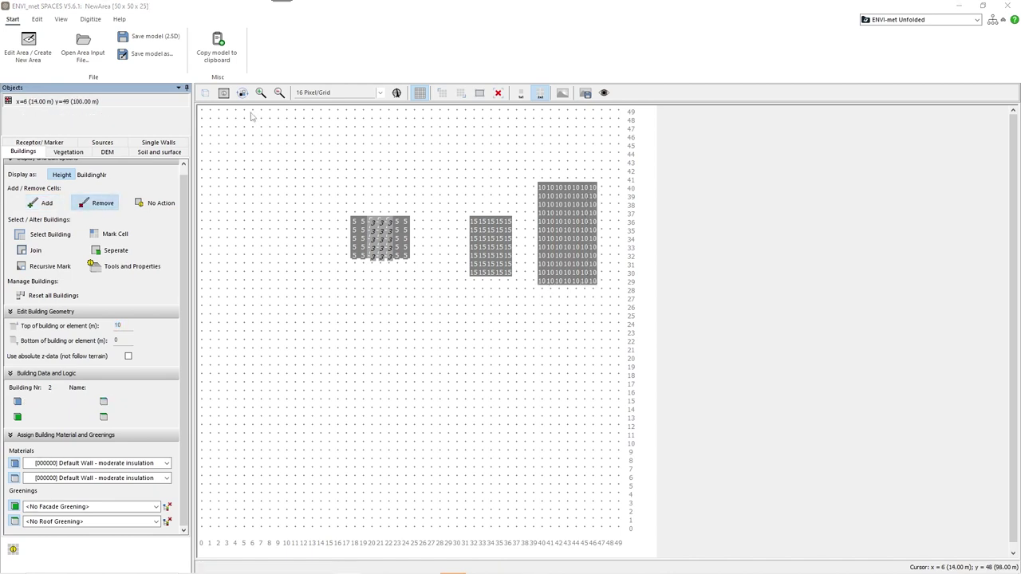
# Show the model in 3D, zoomed in on the three buildings from a lower camera angle
pyautogui.click(206, 94)
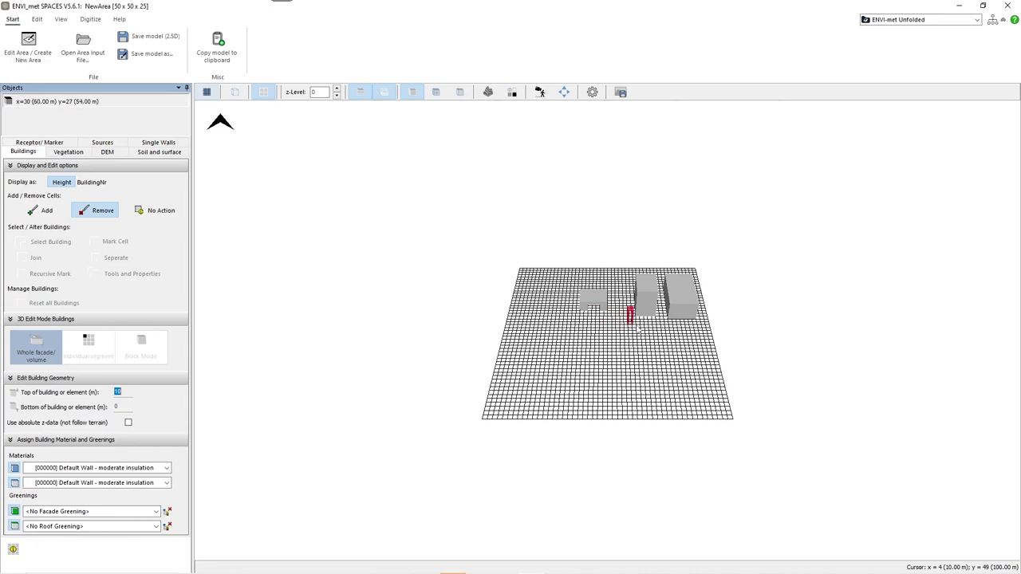
pyautogui.scroll(3, 646, 330)
pyautogui.moveTo(645, 330); pyautogui.dragTo(650, 222)
pyautogui.scroll(2, 651, 224)
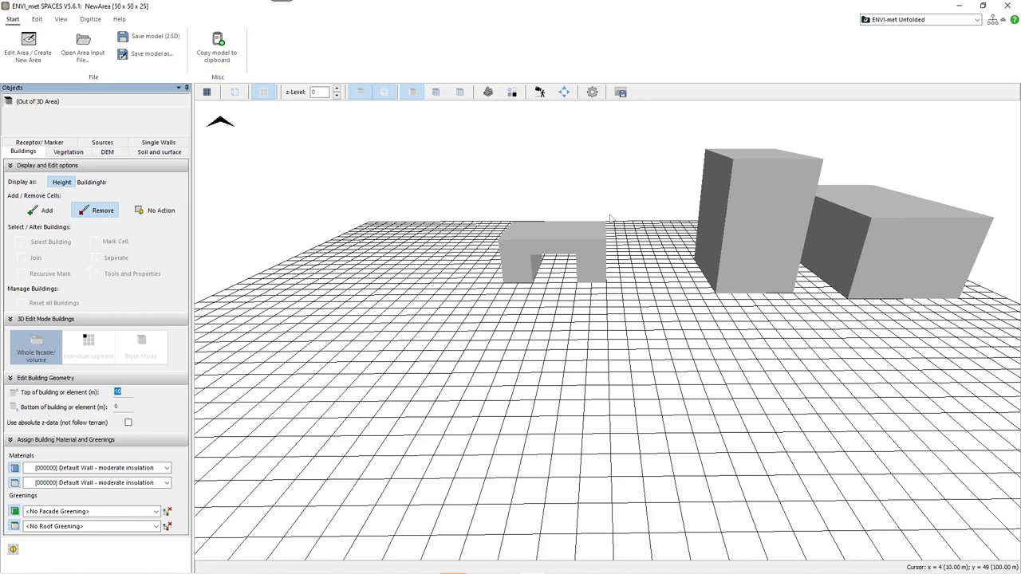
# Convert the model to detailed 3D design and set editing to Add on individual segments
pyautogui.click(40, 19)
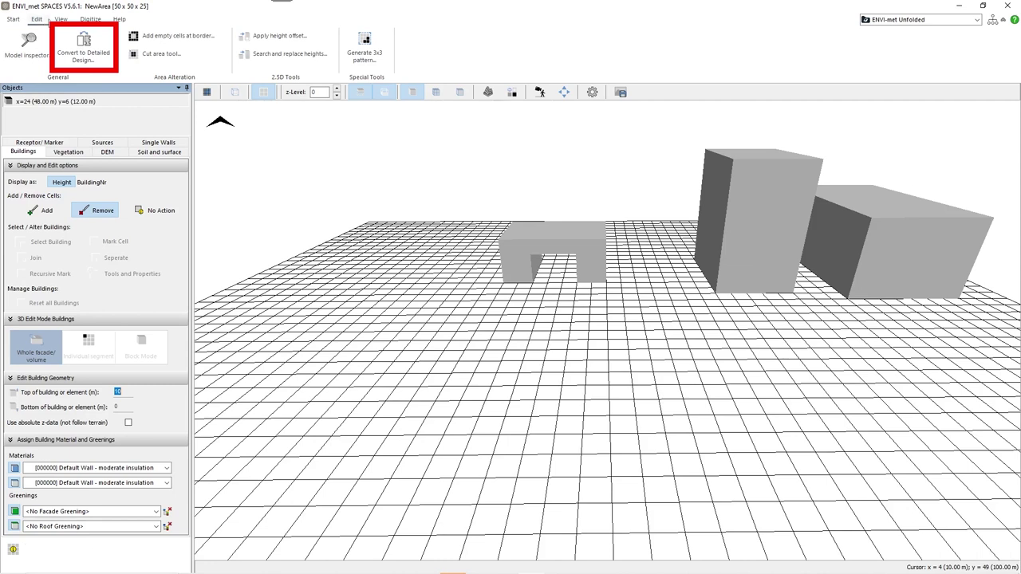
pyautogui.click(99, 57)
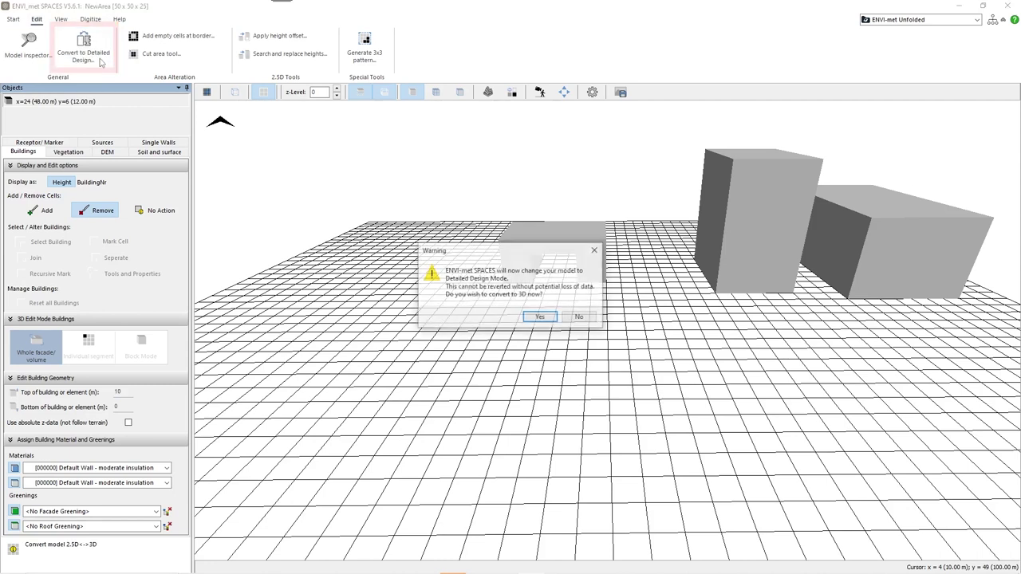
pyautogui.click(541, 318)
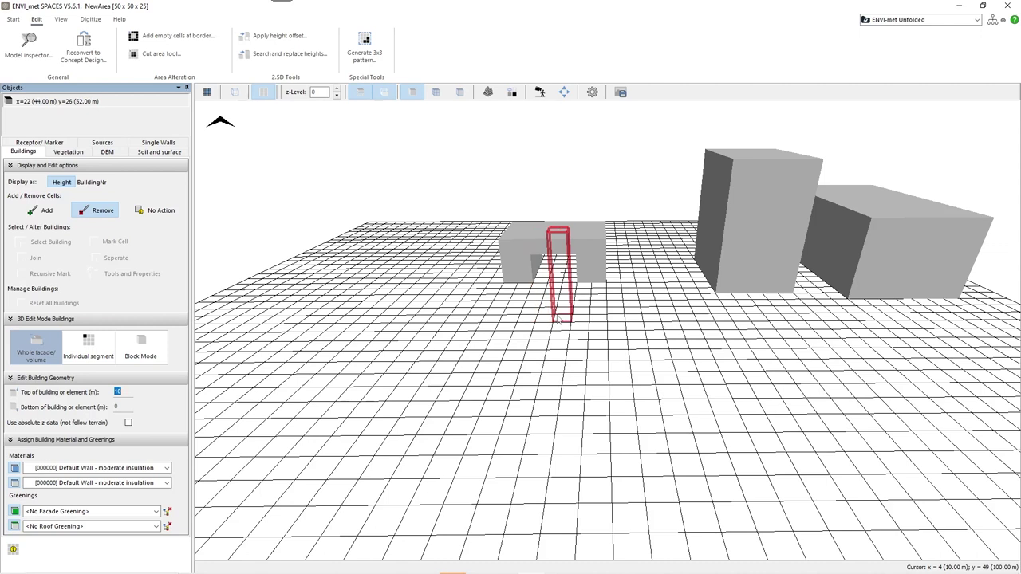
pyautogui.click(40, 211)
pyautogui.click(101, 348)
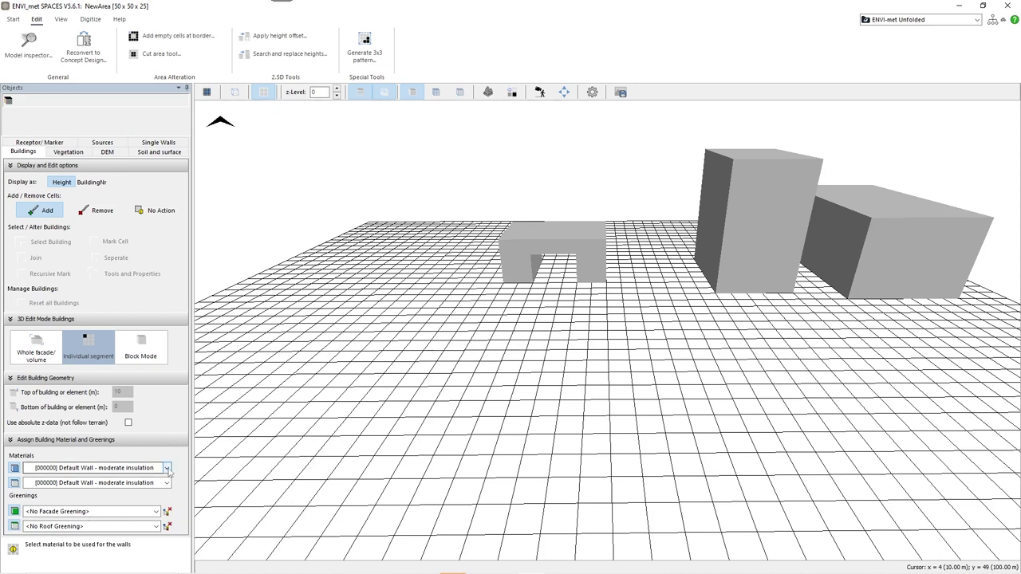
# Glaze four facade cells of the tall building with [0200G4] Clear Float glass
pyautogui.click(138, 468)
pyautogui.click(39, 527)
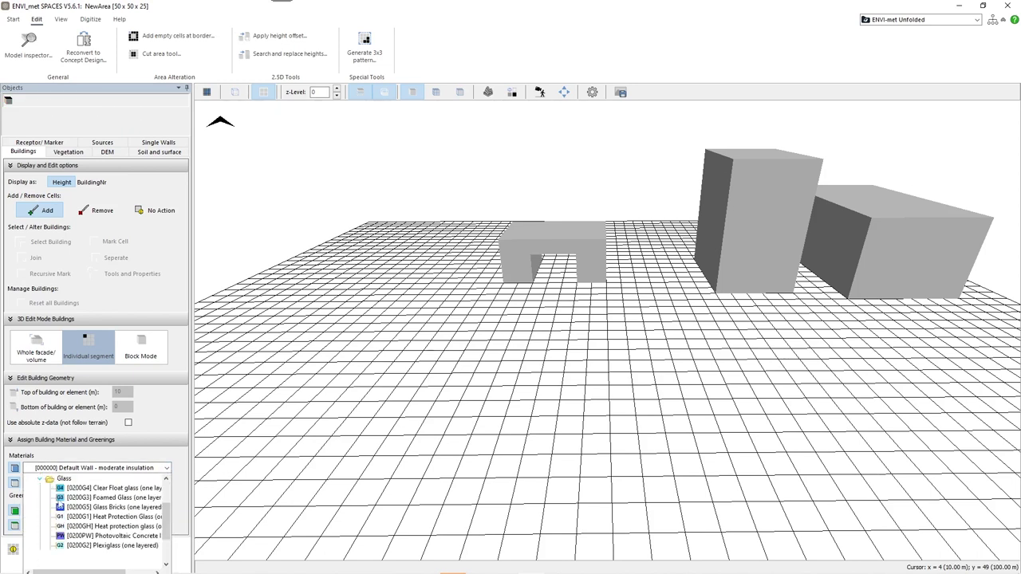
pyautogui.click(754, 194)
pyautogui.click(792, 195)
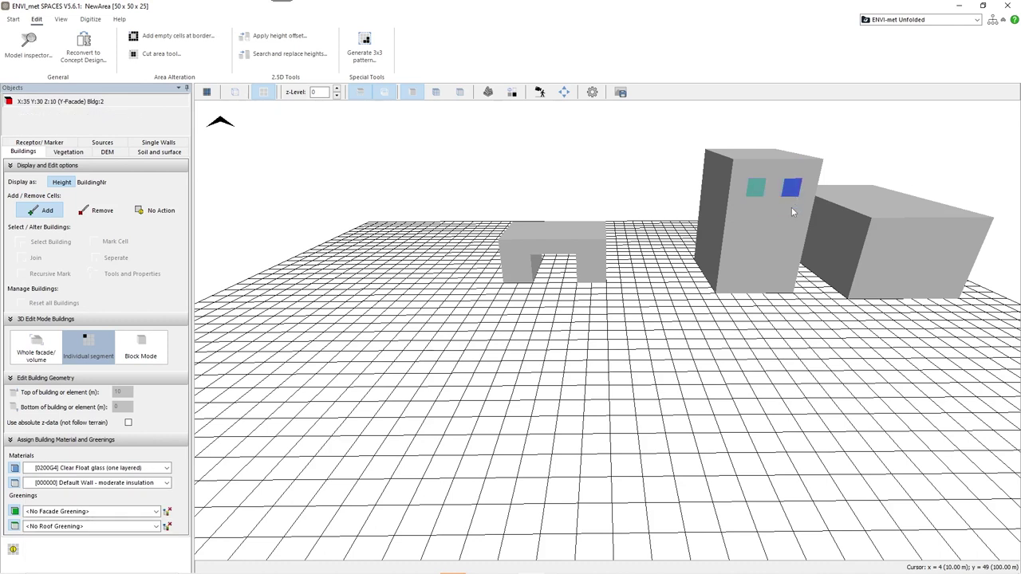
pyautogui.click(784, 224)
pyautogui.click(751, 228)
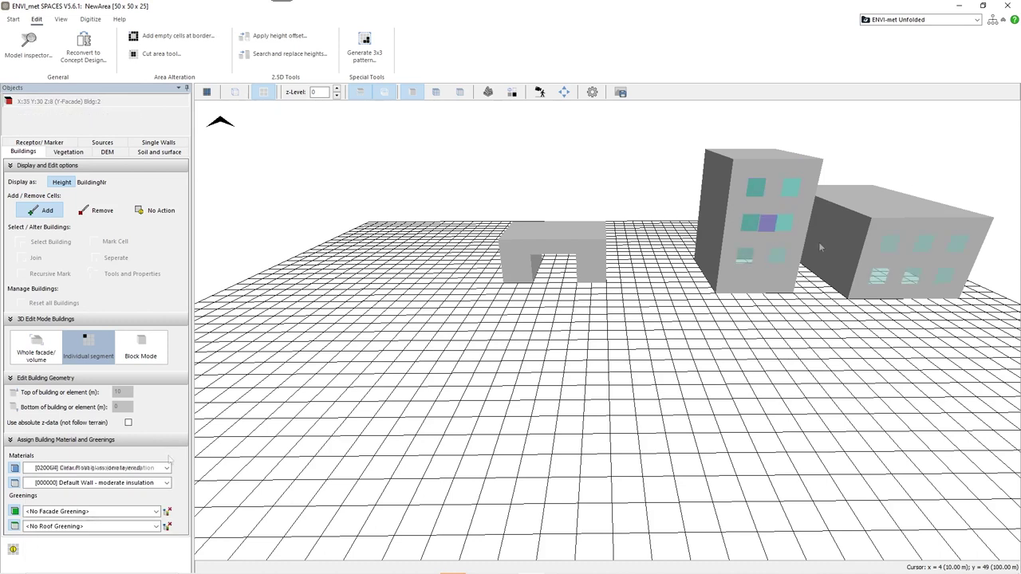
# Add [02AGSS] green + sandy loam substrate greening to the tunnel building's and right building's roofs
pyautogui.click(144, 527)
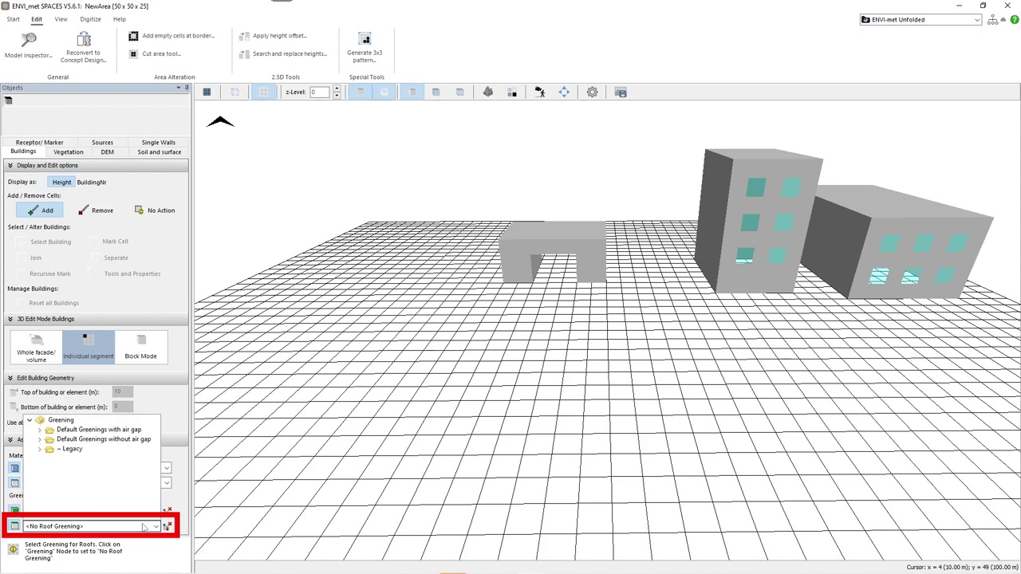
pyautogui.click(41, 431)
pyautogui.click(104, 439)
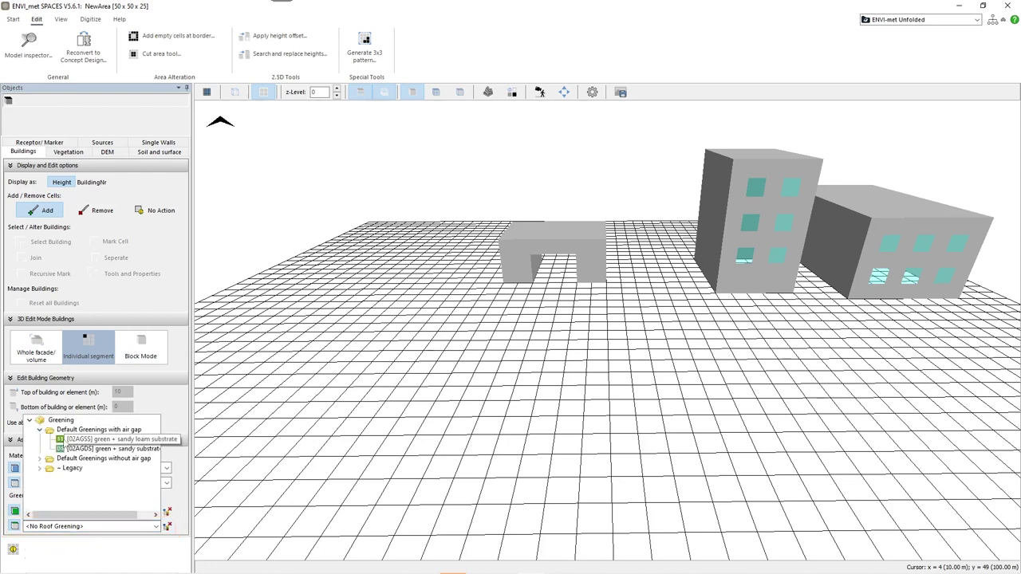
pyautogui.click(585, 233)
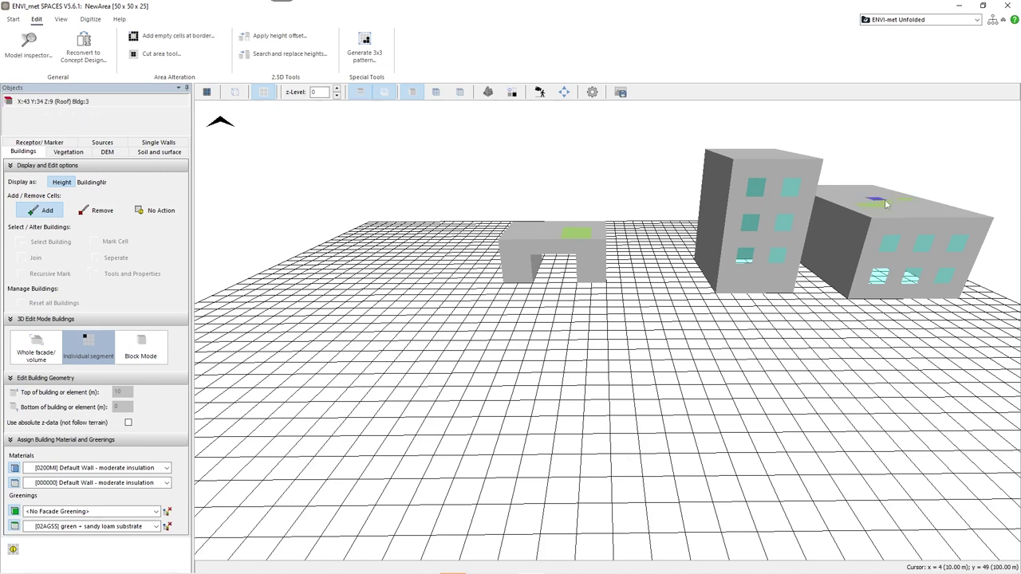
pyautogui.click(885, 201)
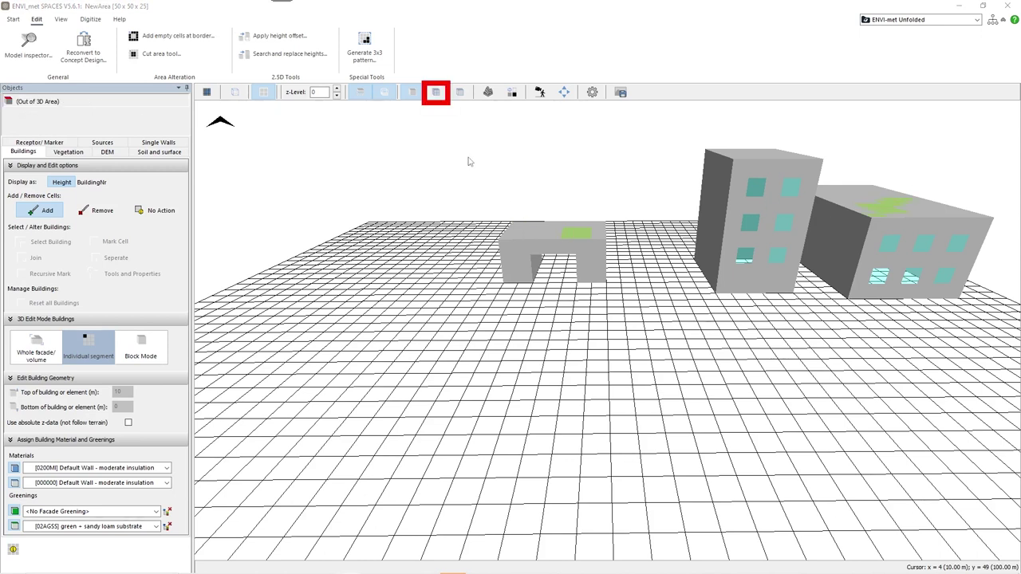
# Turn on the display of grid-cell borders on the buildings
pyautogui.click(436, 93)
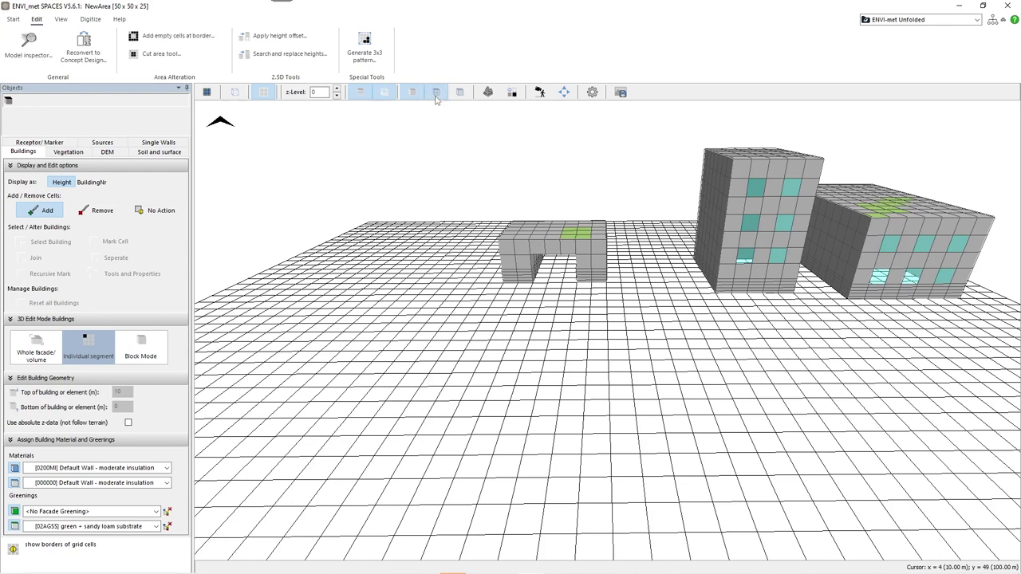
pyautogui.click(437, 93)
pyautogui.click(437, 93)
# Place two small dense-canopy conic trees (02ALDS) on the ground in front of the buildings
pyautogui.click(84, 152)
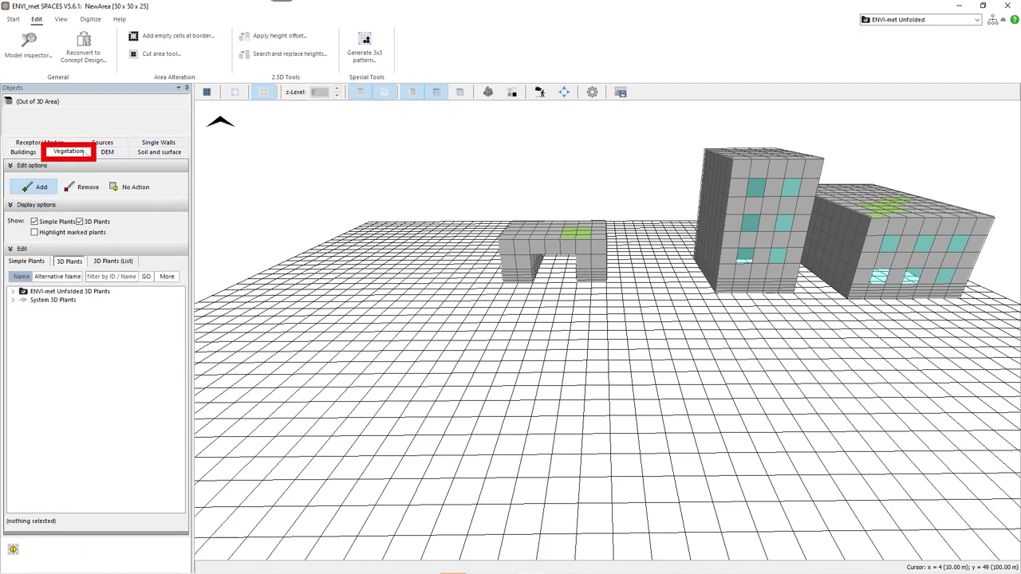
pyautogui.click(15, 301)
pyautogui.click(23, 309)
pyautogui.click(34, 317)
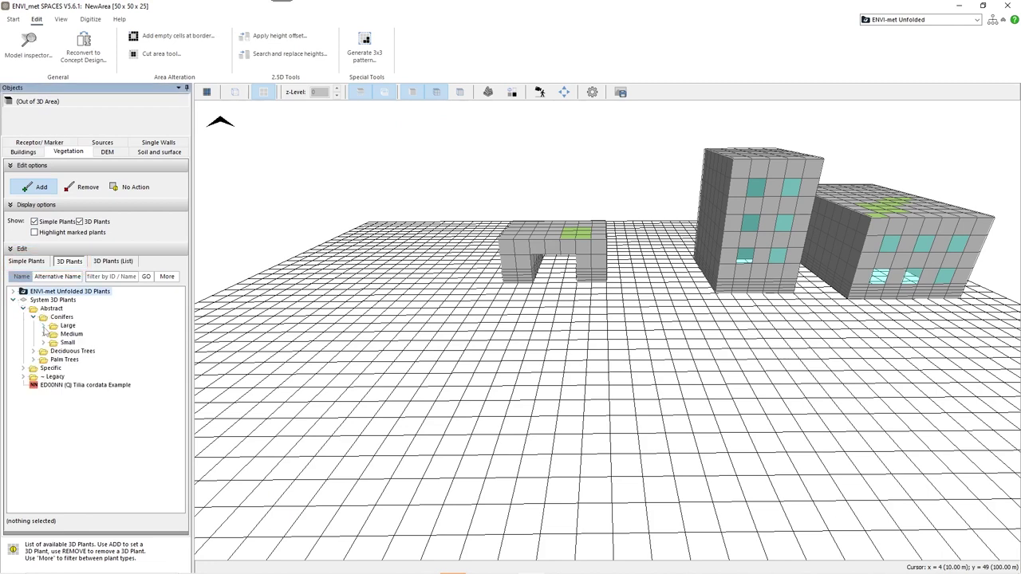
pyautogui.click(44, 343)
pyautogui.click(53, 352)
pyautogui.click(127, 360)
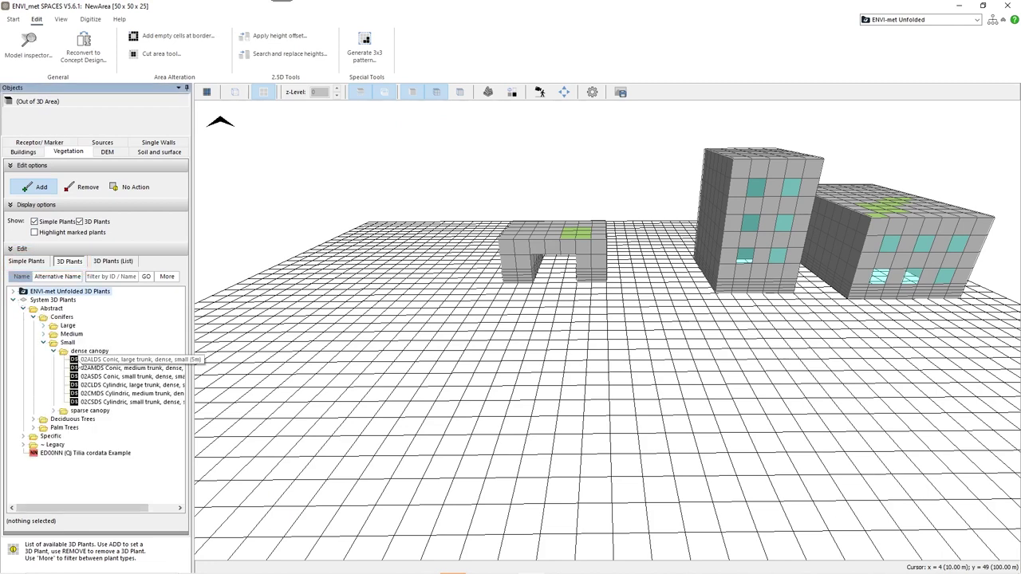
pyautogui.click(335, 385)
pyautogui.click(527, 383)
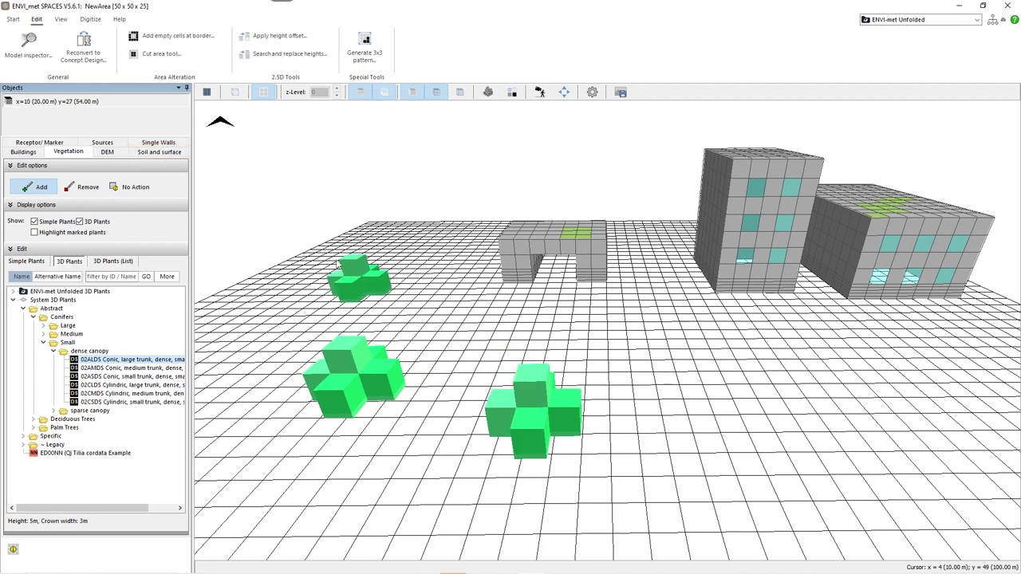
pyautogui.click(175, 155)
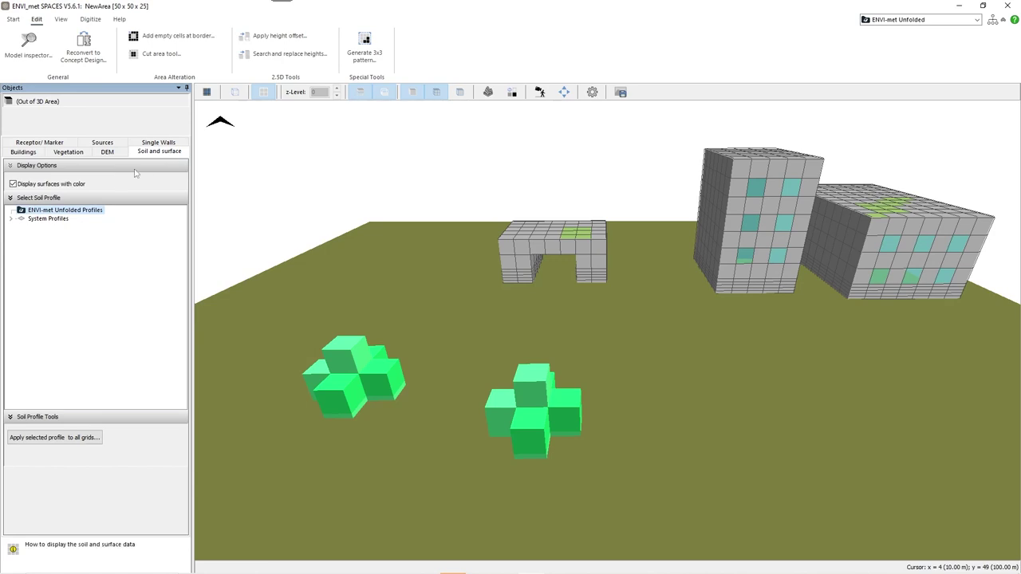
# Apply the [0200LO] Loamy Soil profile to every grid cell of the model
pyautogui.click(11, 218)
pyautogui.click(22, 235)
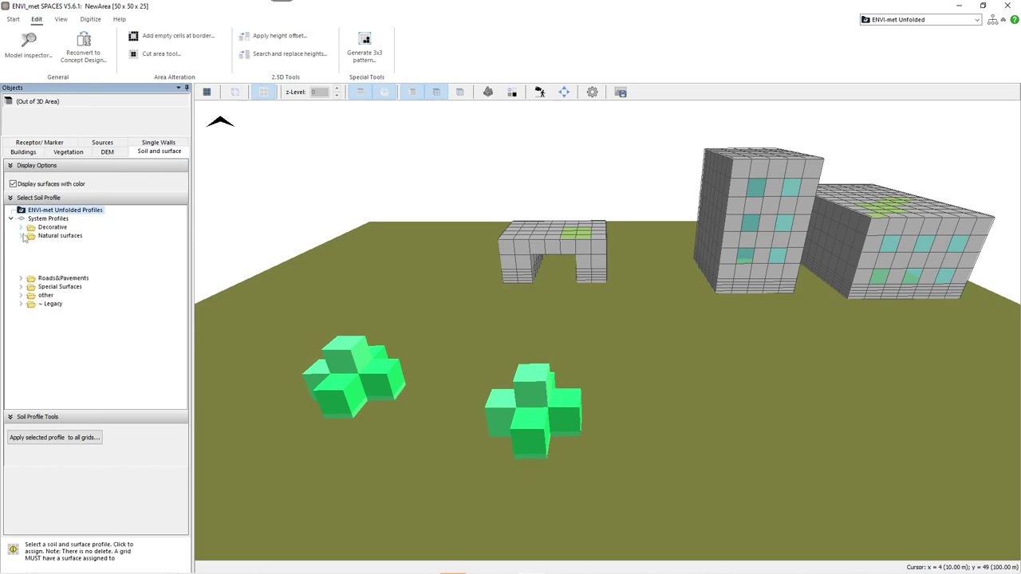
pyautogui.click(46, 263)
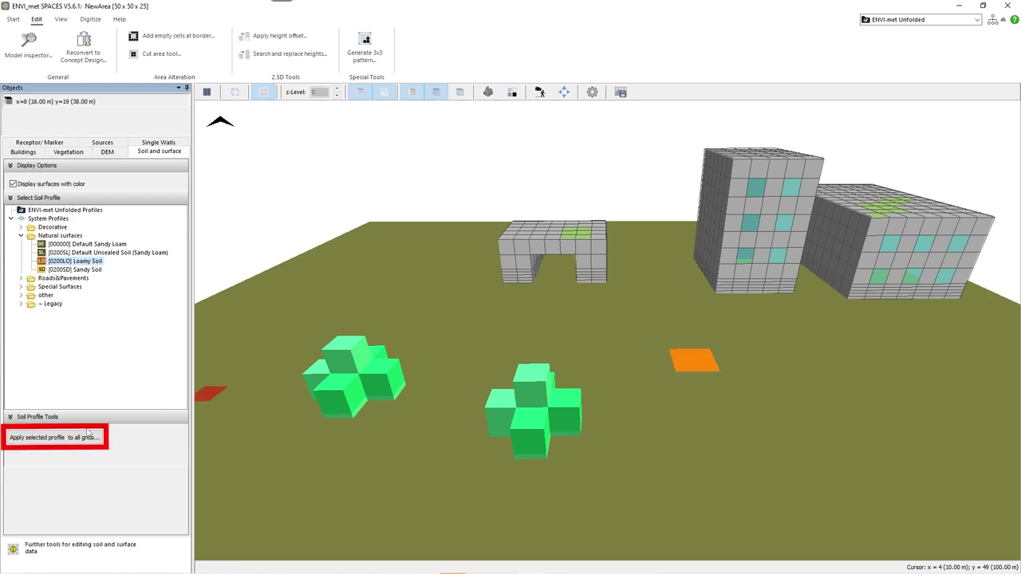
pyautogui.click(54, 437)
pyautogui.click(542, 308)
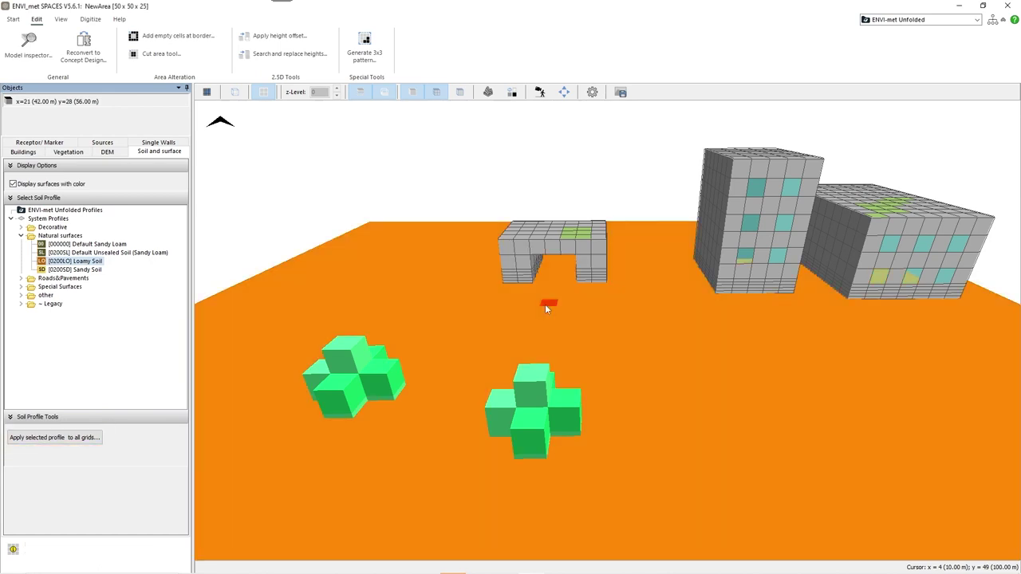
# Check the 2D loamy-soil grid with surface colours toggled, then return to the 3D view
pyautogui.click(208, 93)
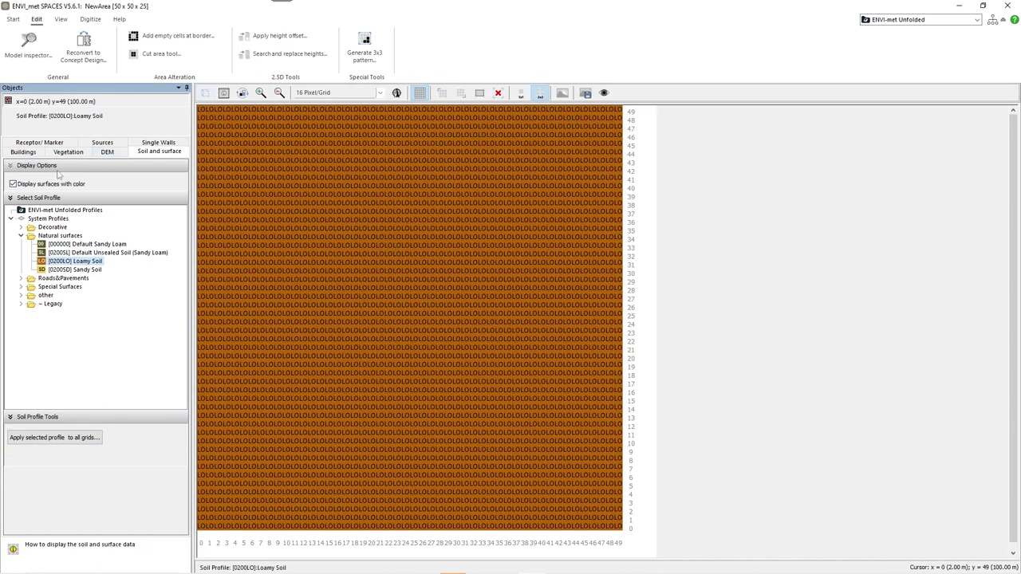
pyautogui.click(12, 184)
pyautogui.click(13, 184)
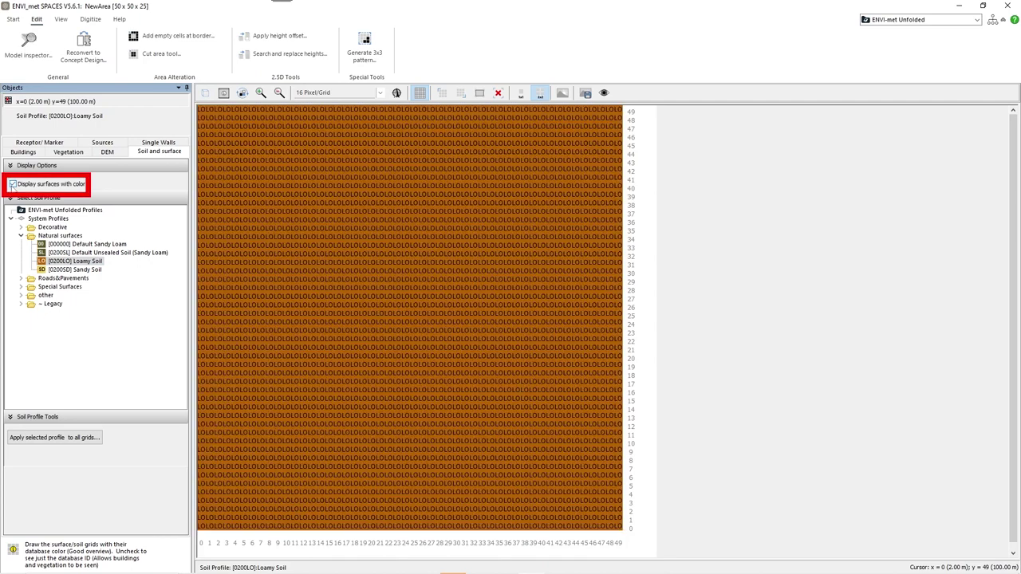
pyautogui.click(13, 185)
pyautogui.click(13, 185)
pyautogui.click(206, 93)
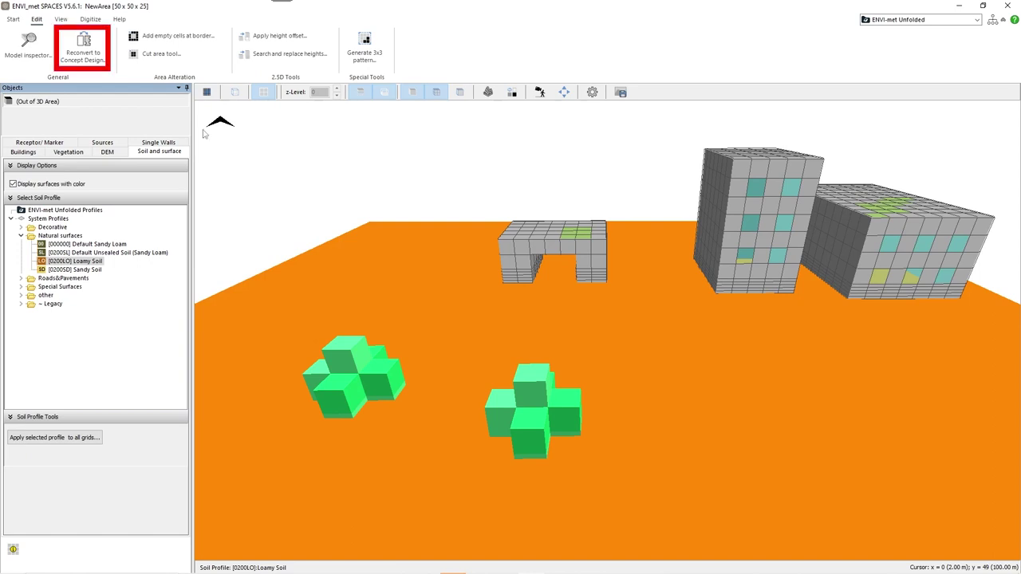
# Reconvert the model to Concept Design, accepting the loss of the glass windows and roof greening
pyautogui.click(84, 56)
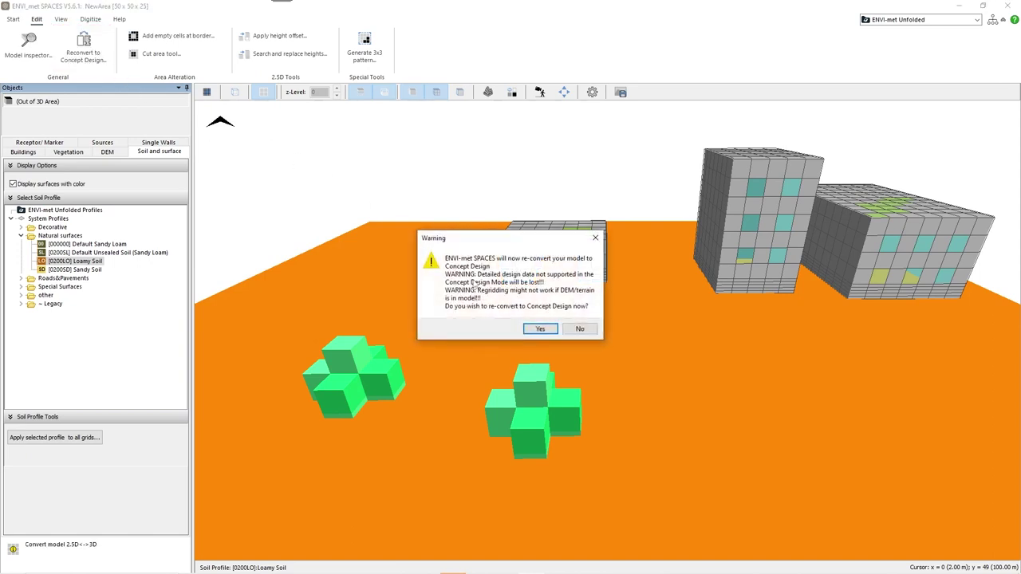
pyautogui.click(527, 331)
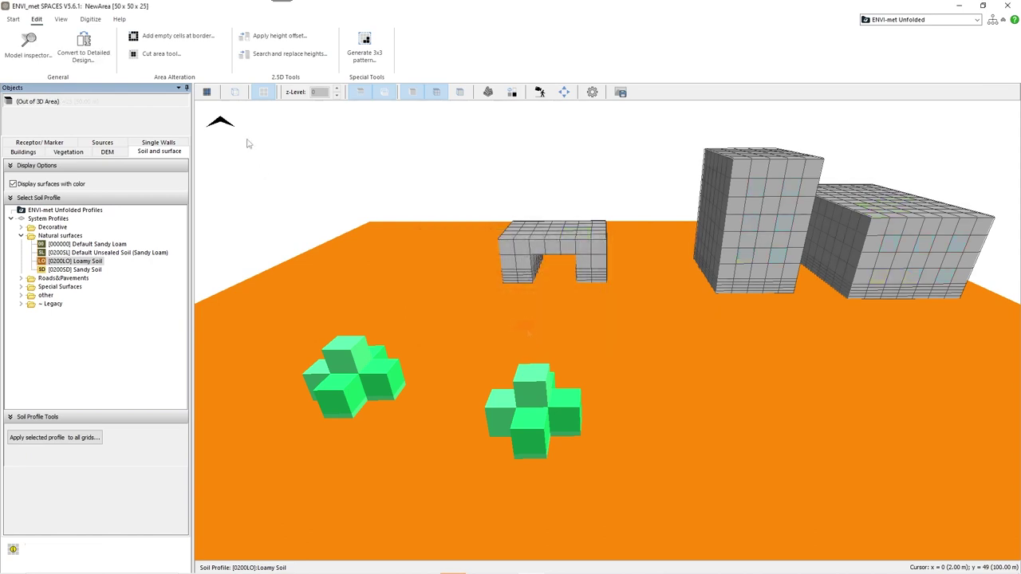